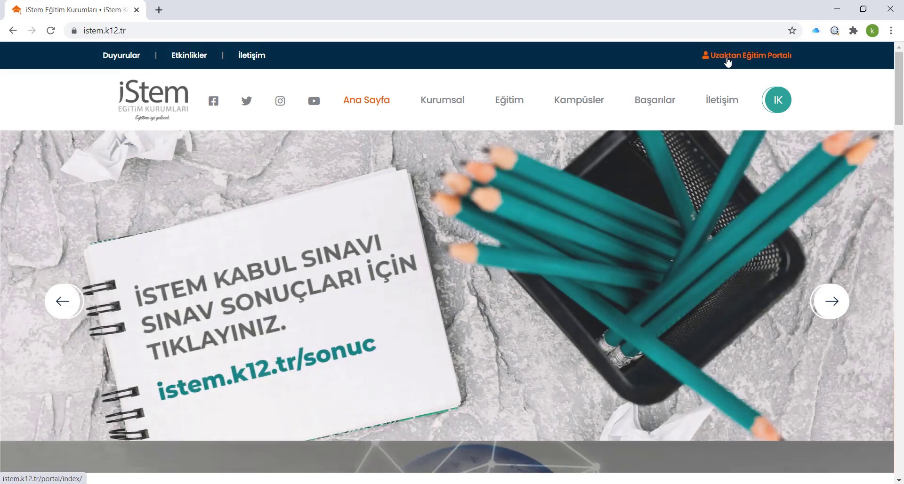
Open the Uzaktan Eğitim Portalı and display the student's daily lesson plan (Günlük Planım)
click(727, 57)
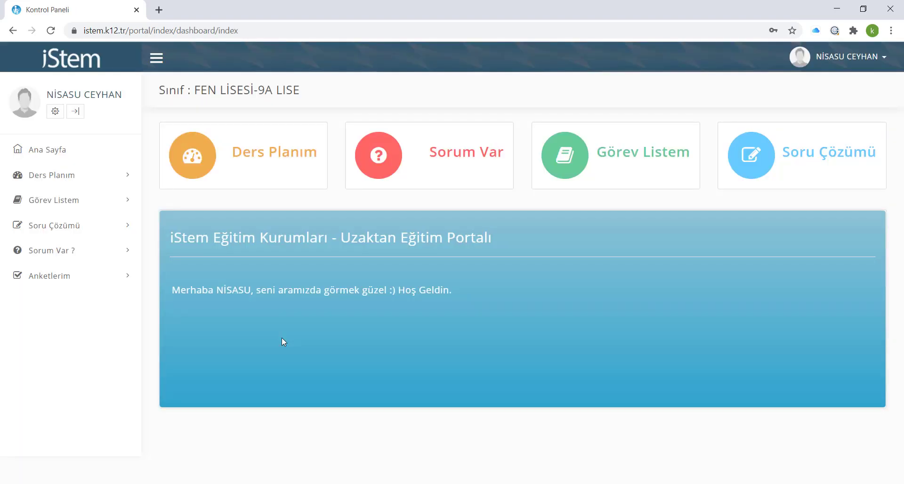
click(29, 175)
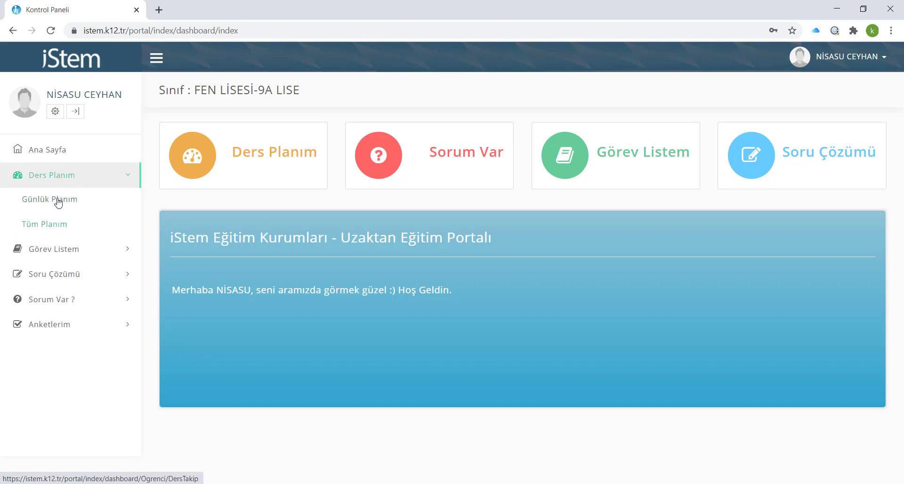
click(61, 202)
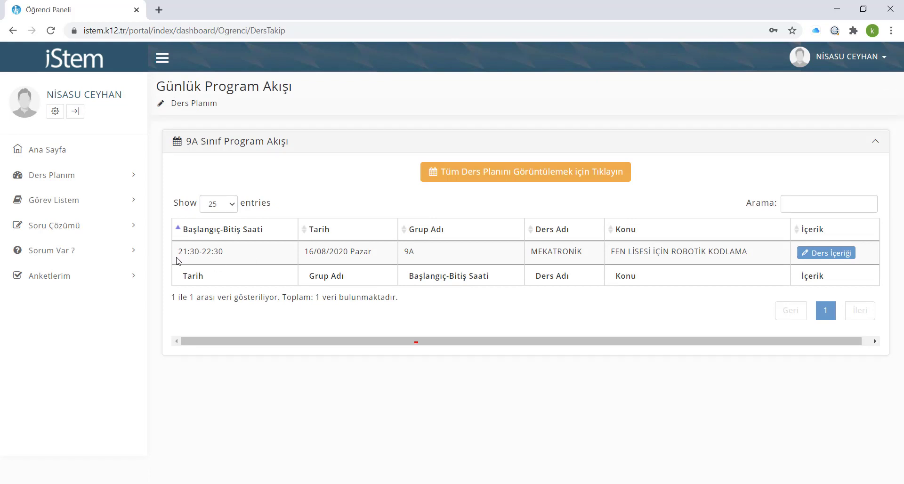
Check the time and date of the MEKATRONİK lesson in the 9A programme and open its lesson content
drag(177, 251, 225, 255)
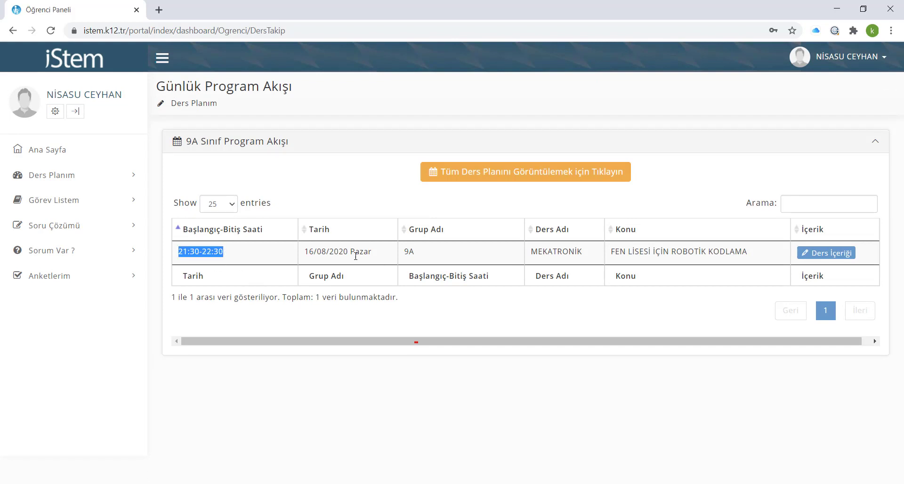
drag(371, 251, 291, 257)
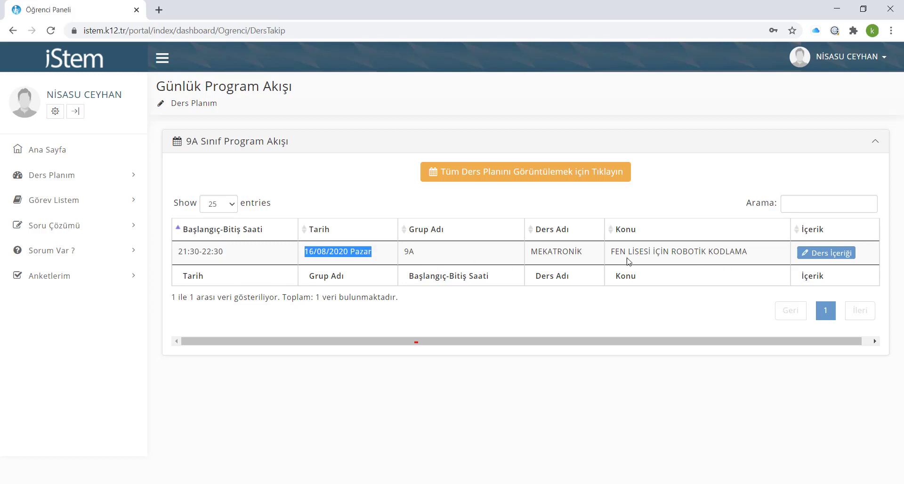
click(819, 257)
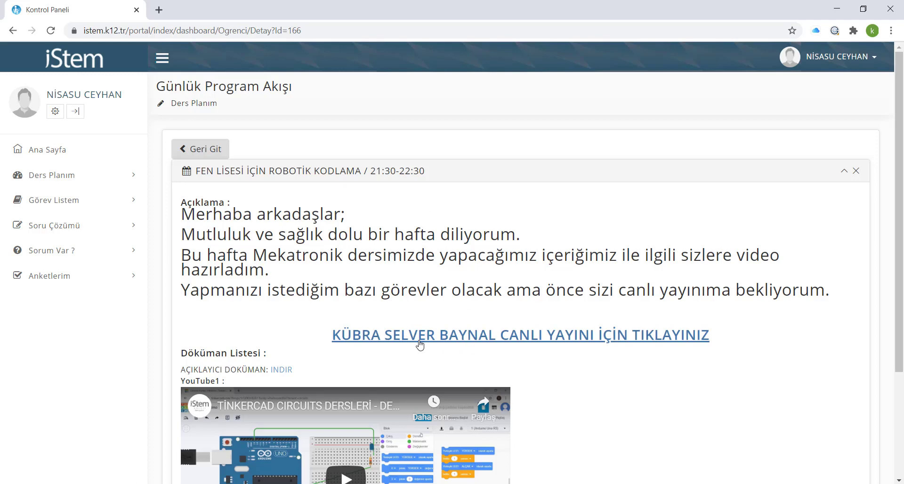
Follow the lesson's live broadcast link, join the meeting in the VooV Meeting application and connect with PC Audio
click(523, 341)
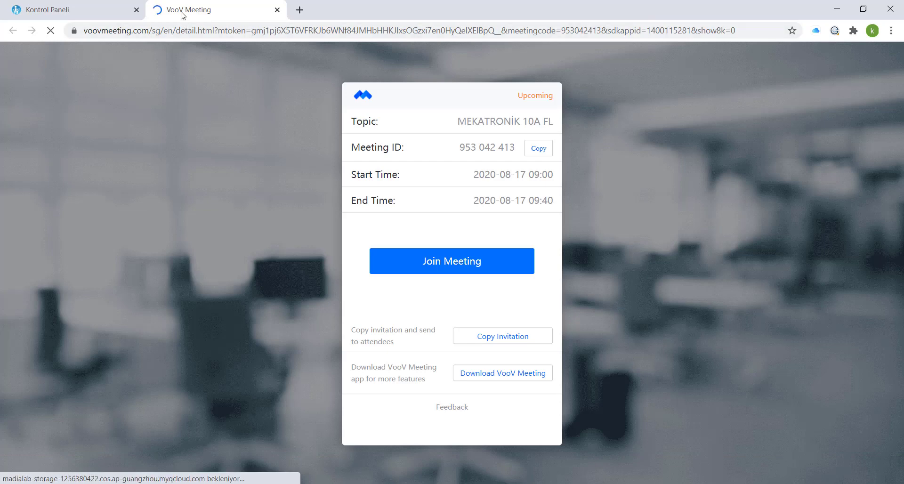
click(476, 264)
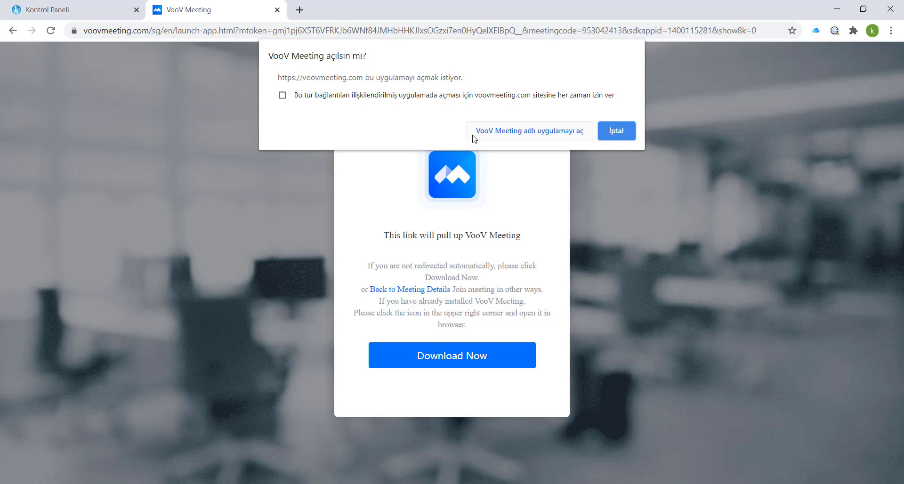
click(543, 136)
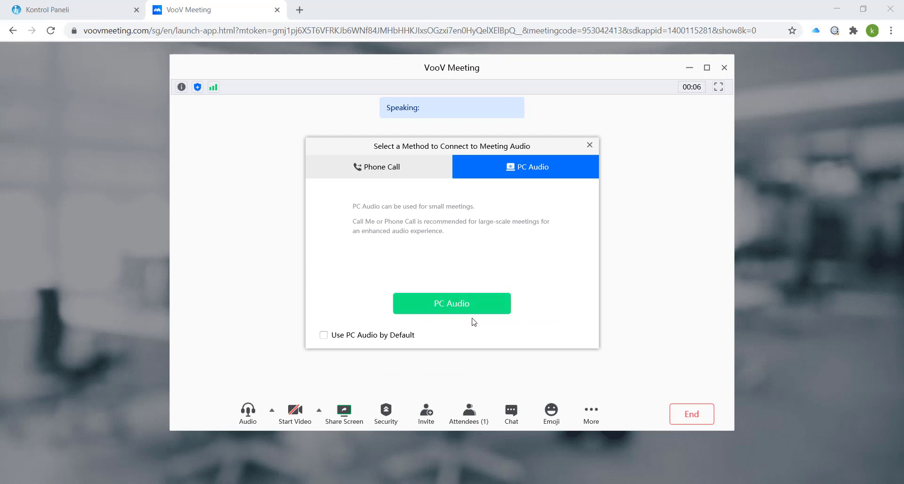
click(436, 314)
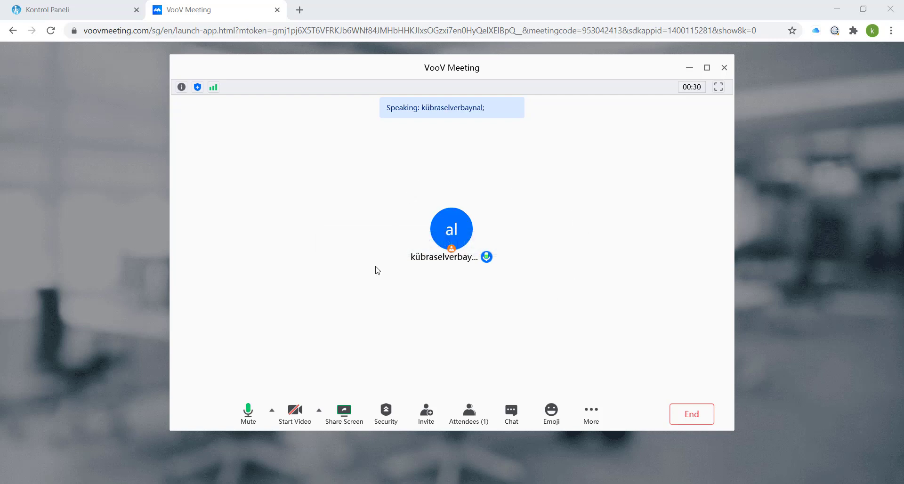
Mute the microphone and end the VooV meeting
click(253, 414)
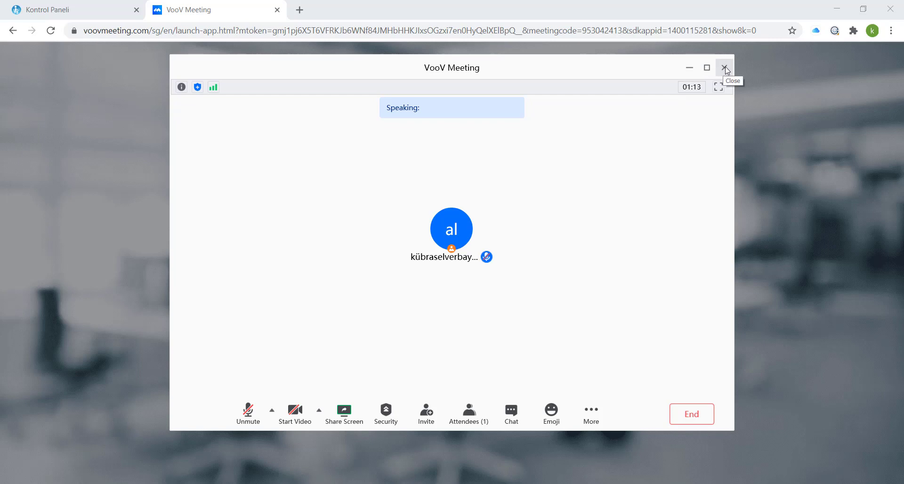
click(688, 405)
Open the lesson's explanatory document (AÇIKLAYICI DOKÜMAN), look through its pages and close it
scroll(630, 301, down, 1)
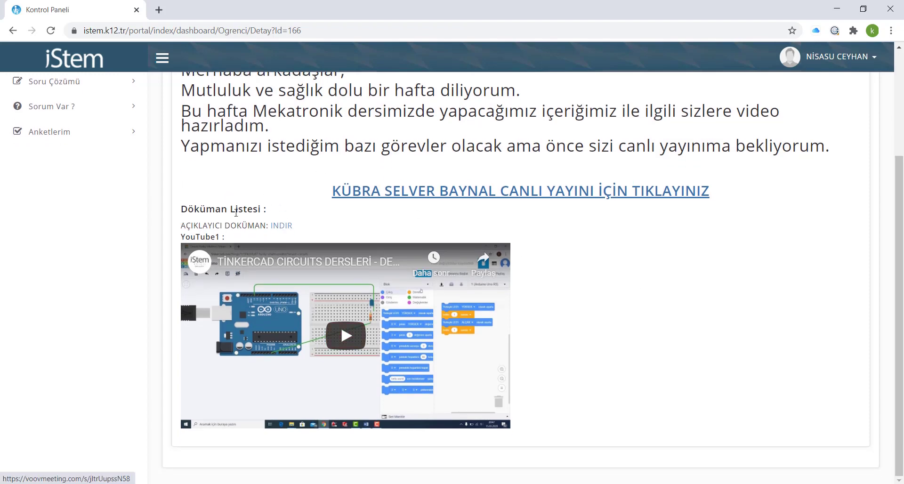
scroll(285, 212, up, 3)
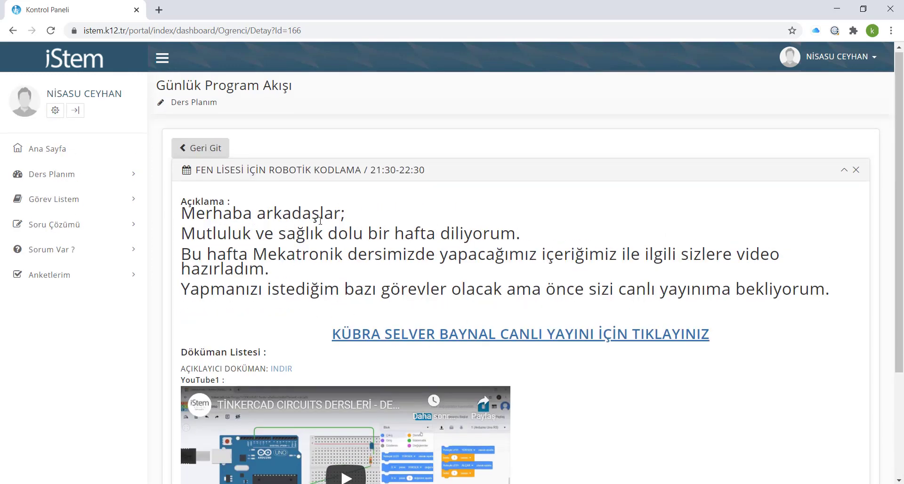
scroll(306, 225, down, 1)
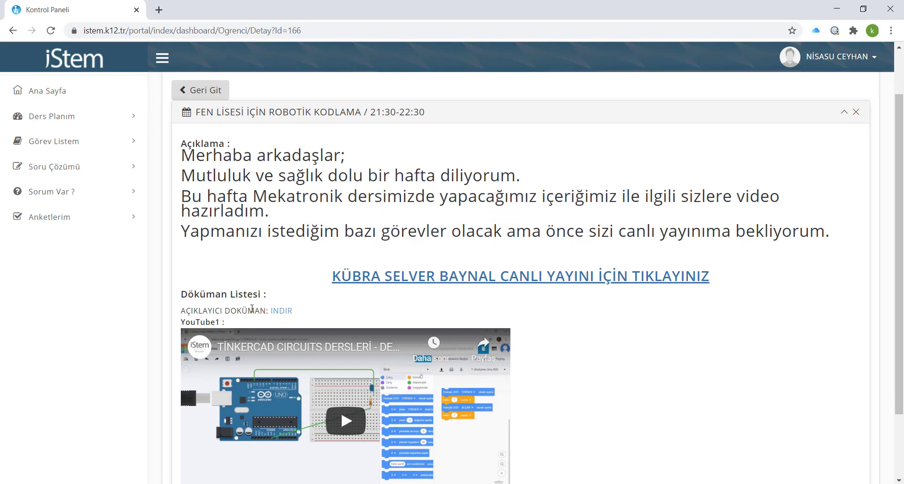
scroll(252, 309, down, 1)
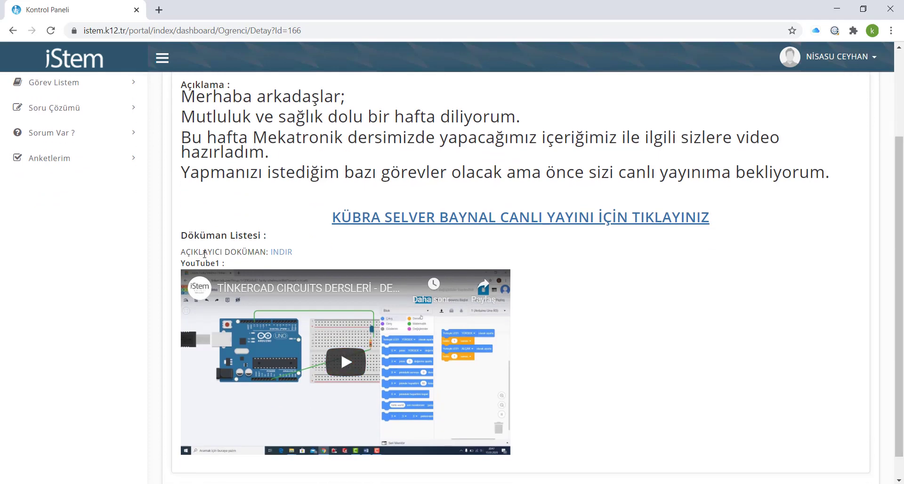
click(281, 253)
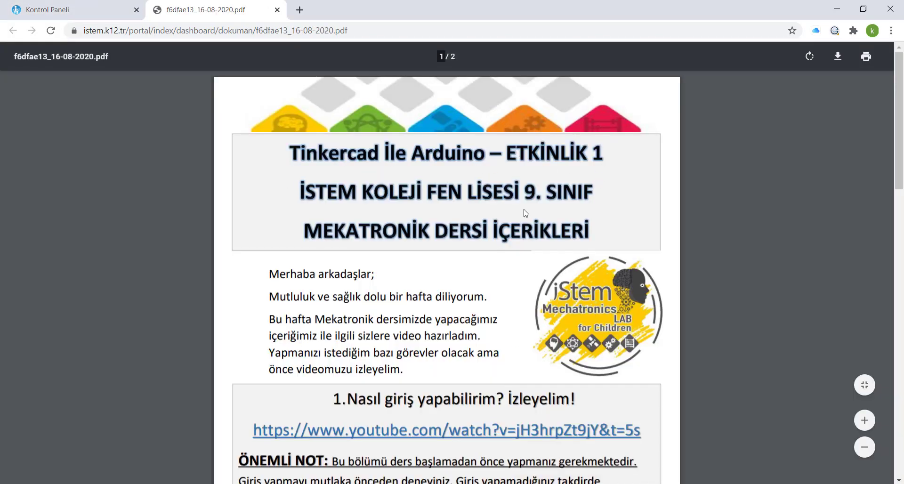
scroll(437, 310, down, 1)
scroll(437, 311, down, 15)
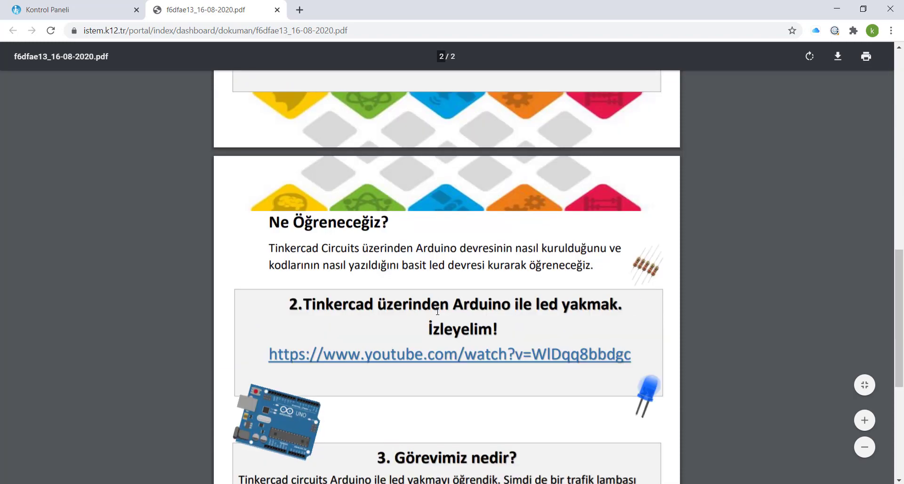
scroll(437, 310, up, 5)
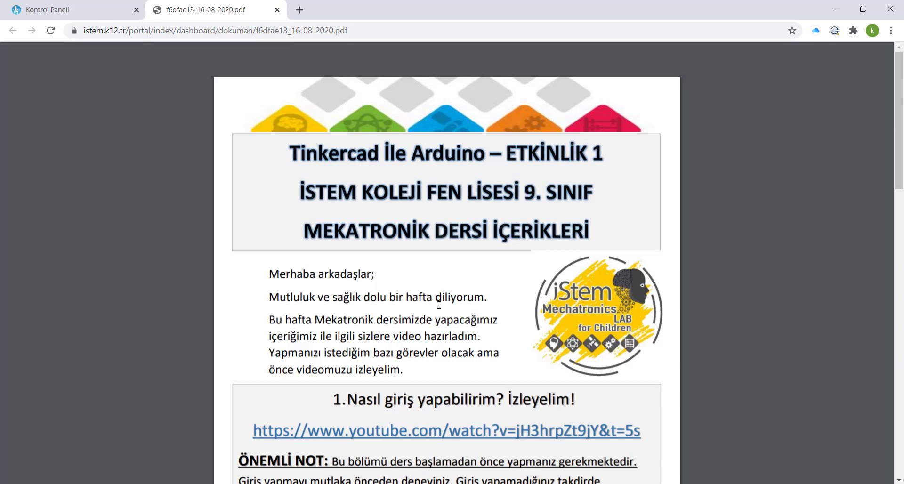
click(277, 10)
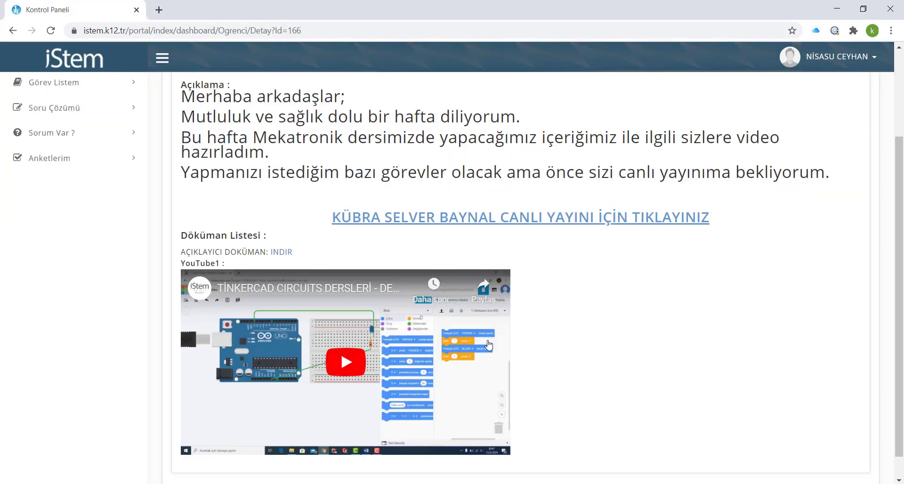
Start the embedded Tinkercad Circuits lesson video, pause it and dismiss the suggested videos
scroll(561, 359, down, 1)
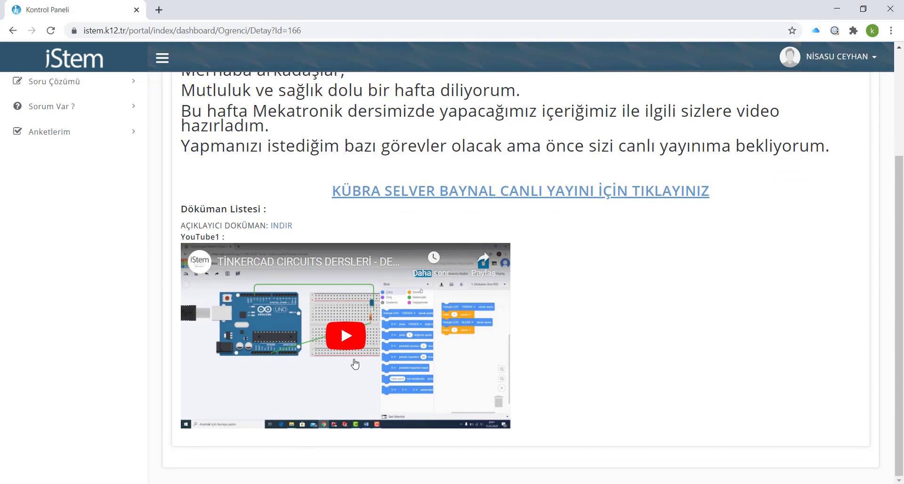
click(350, 343)
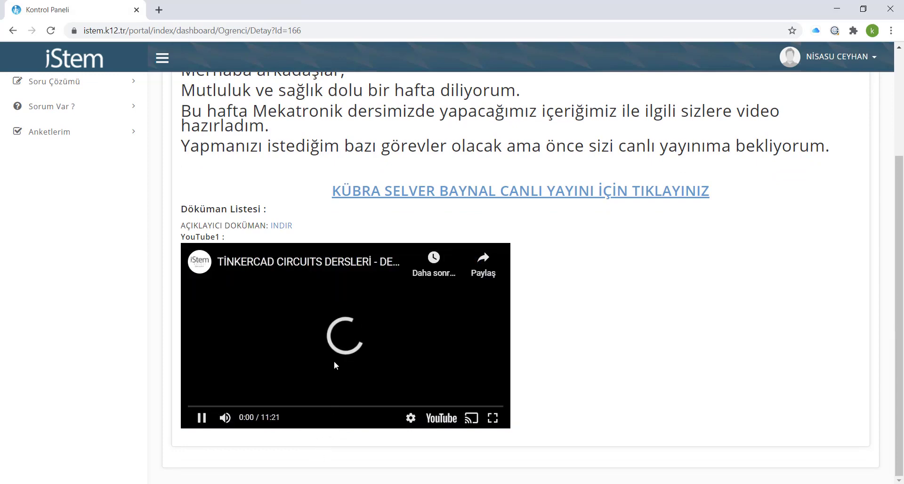
click(336, 338)
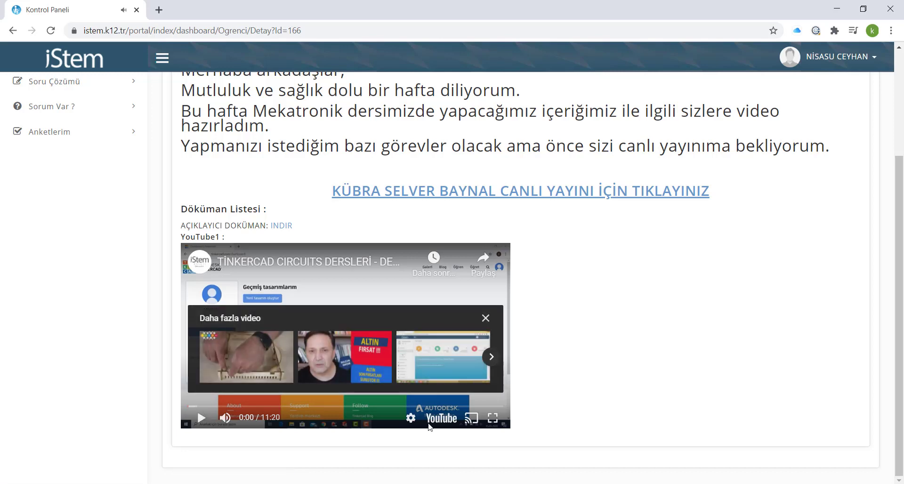
click(485, 318)
Return to the daily programme, open Görev Listem and check the MEKATRONİK task's start and end dates
scroll(223, 172, up, 3)
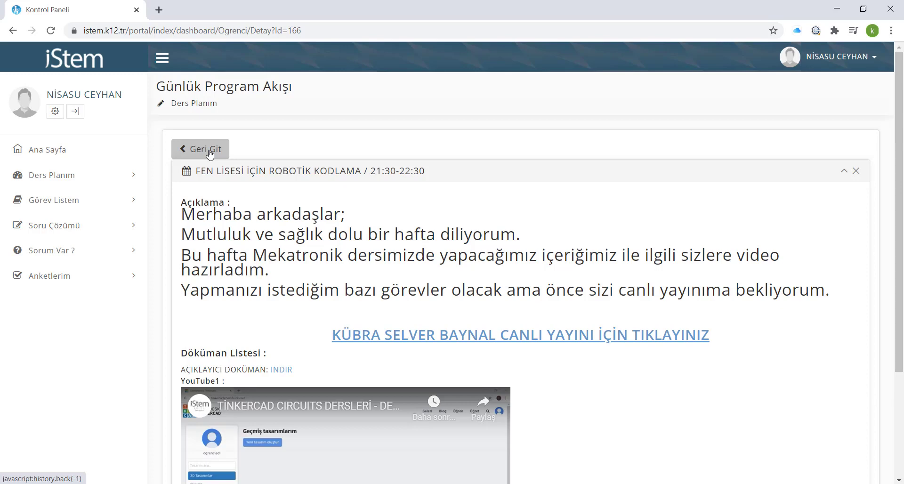
click(209, 154)
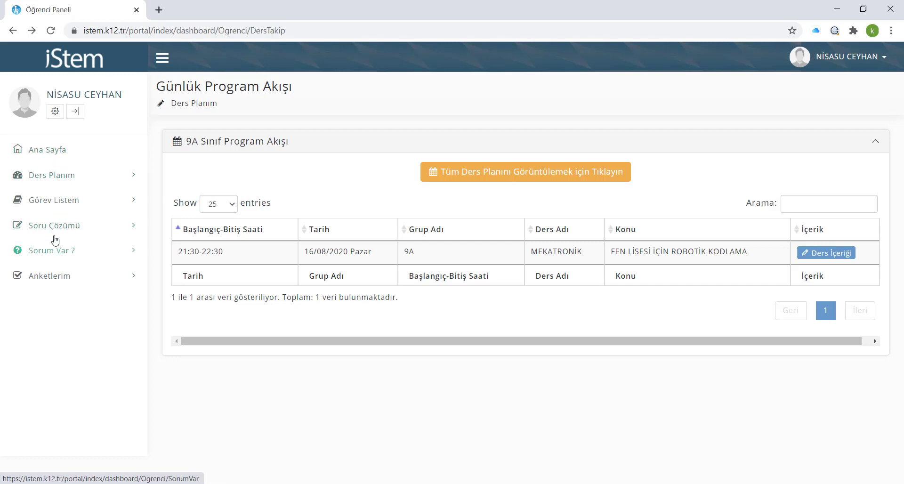
click(49, 211)
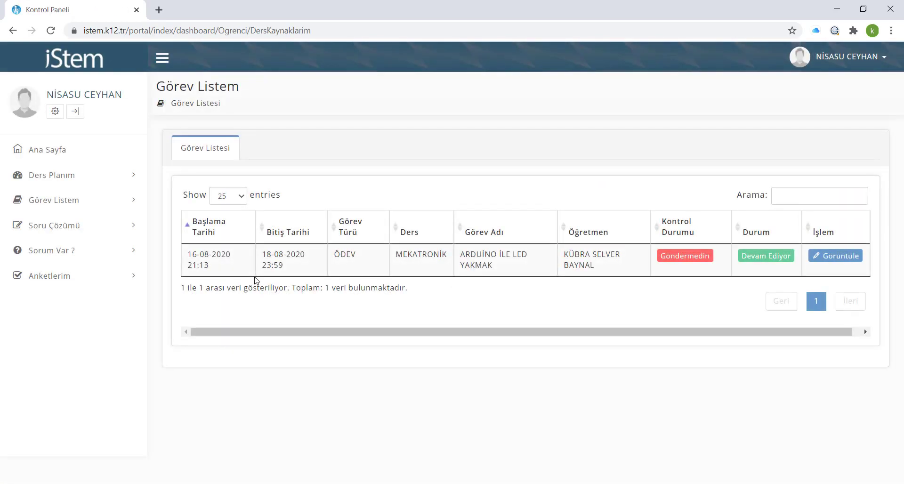
triple_click(185, 260)
click(543, 273)
triple_click(226, 271)
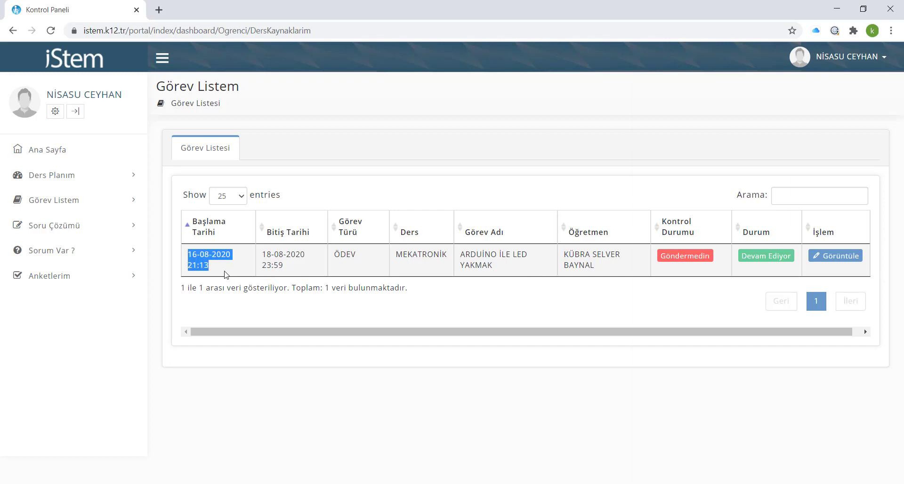
click(284, 270)
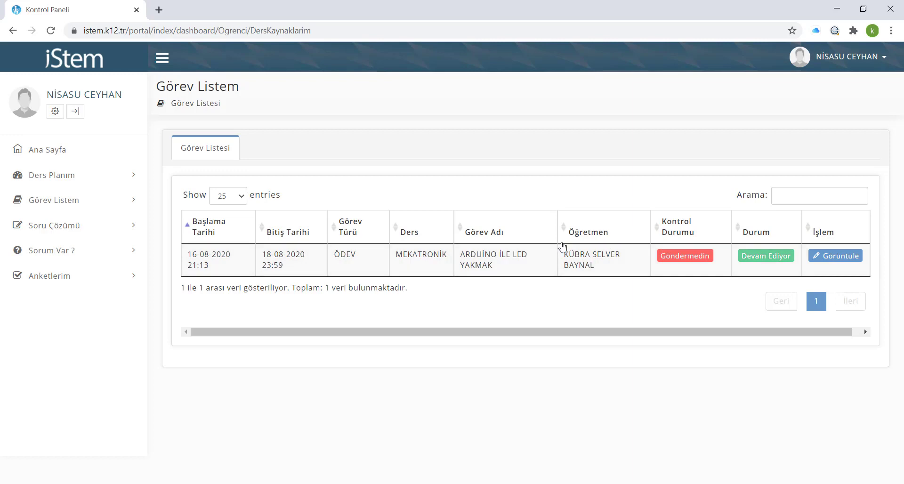
View the ARDUİNO İLE LED YAKMAK task and examine its details, description, video and document submission section
click(838, 260)
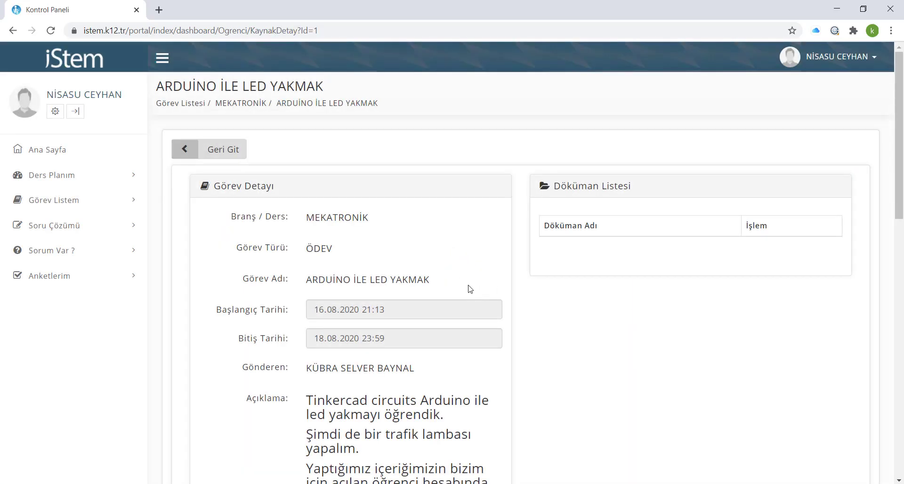
scroll(468, 288, down, 3)
scroll(470, 289, down, 3)
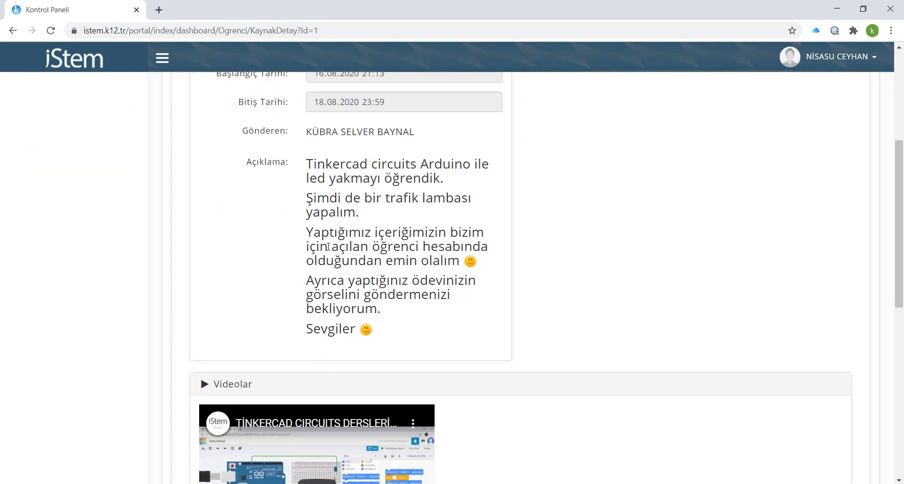
scroll(427, 288, down, 5)
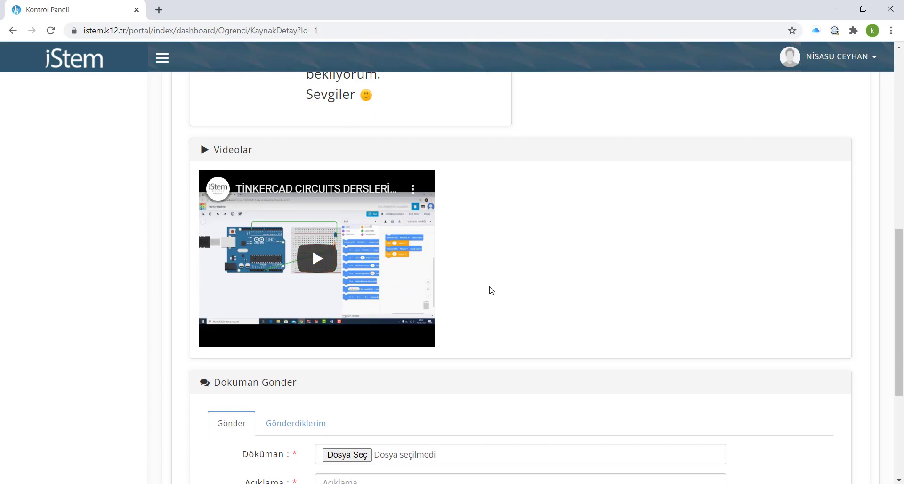
scroll(492, 290, down, 3)
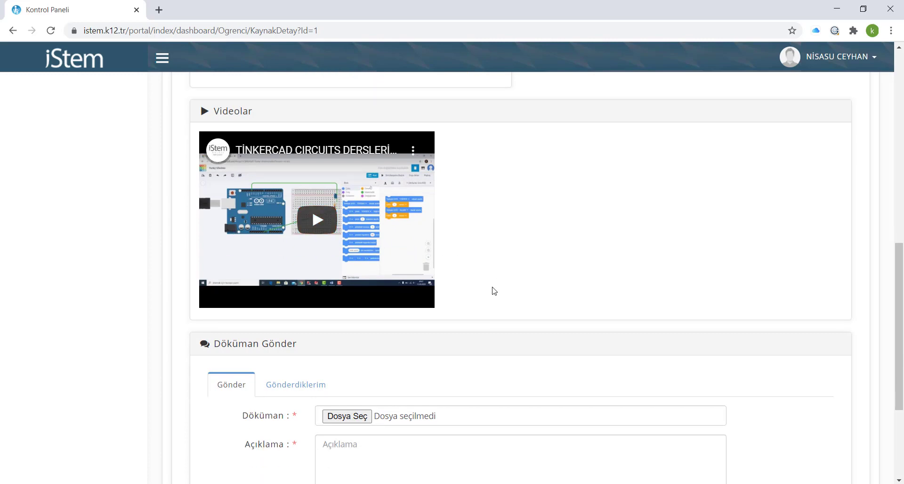
scroll(493, 290, up, 4)
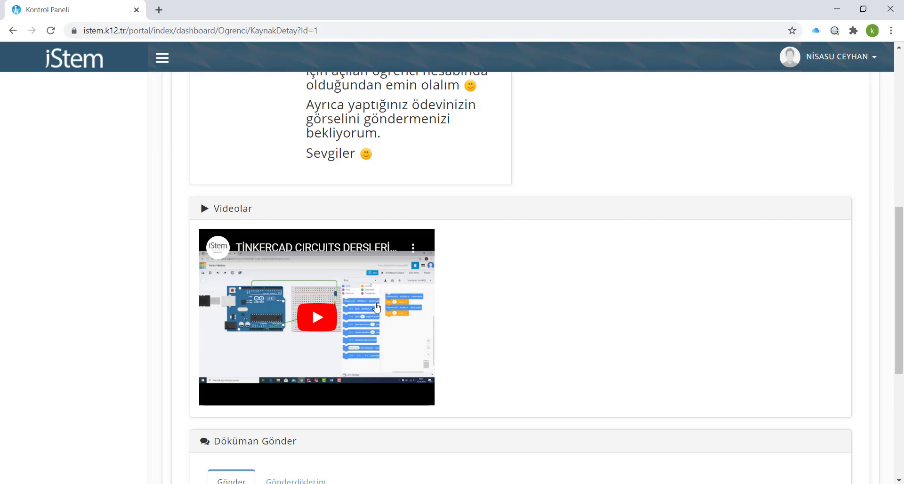
scroll(376, 307, down, 5)
scroll(462, 300, up, 6)
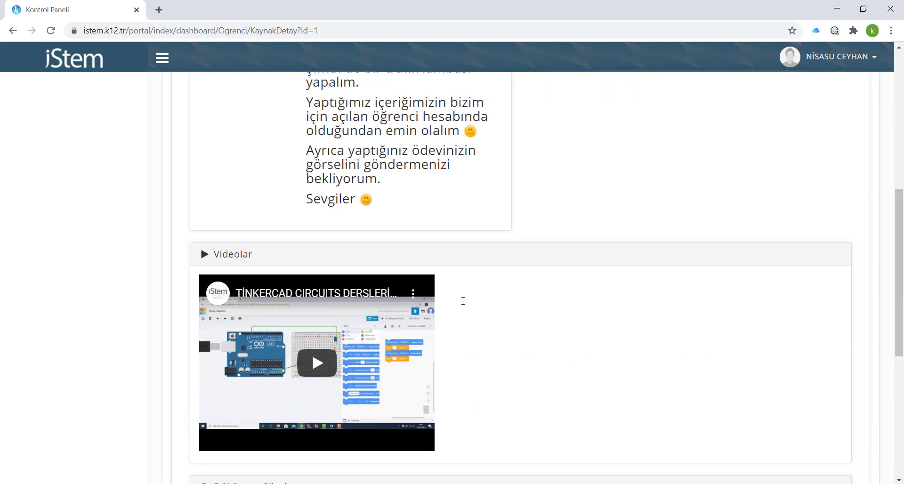
Highlight the description's request to send a picture of the homework and go to the Döküman Gönder form
scroll(463, 300, up, 3)
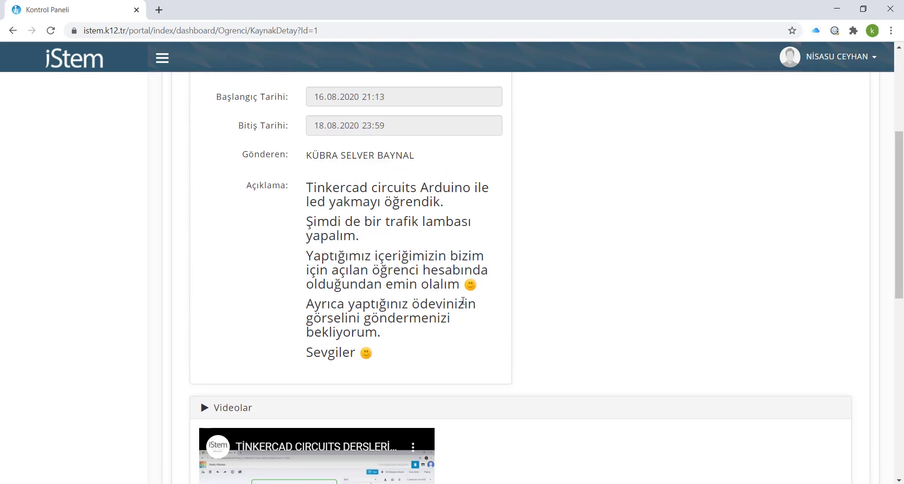
drag(384, 338, 305, 305)
click(411, 335)
scroll(433, 342, down, 8)
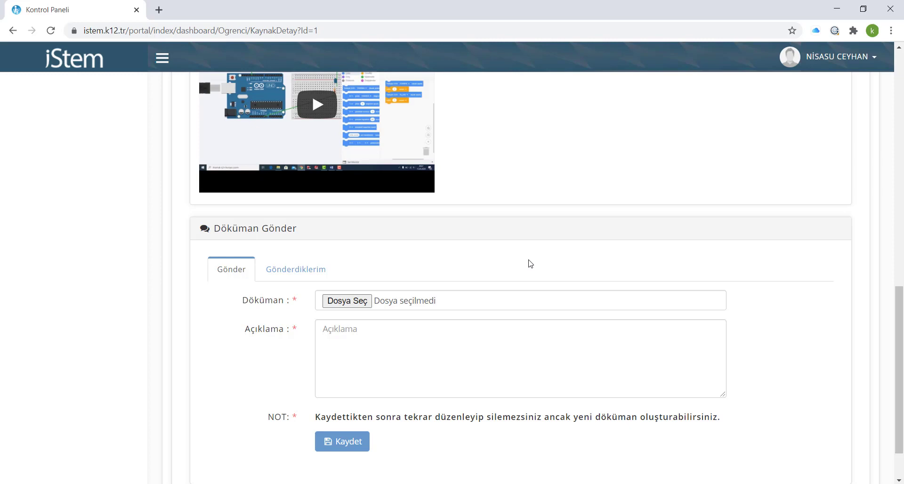
Attach the ÖDEV picture from the Masaüstü folder as the Döküman in the submission form
click(334, 301)
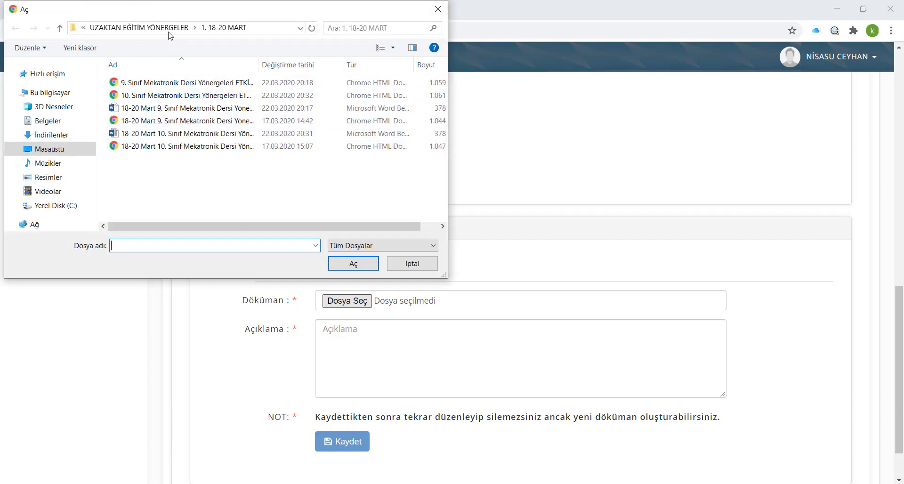
click(83, 28)
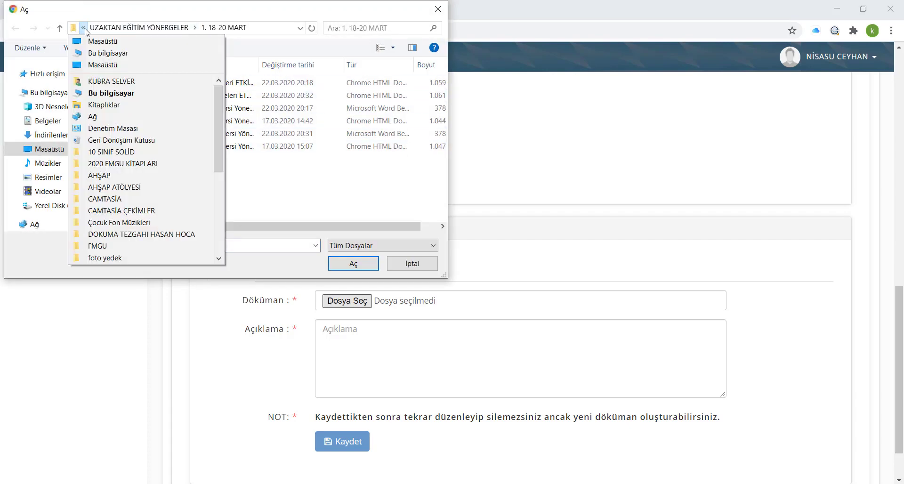
click(84, 29)
click(83, 29)
click(87, 42)
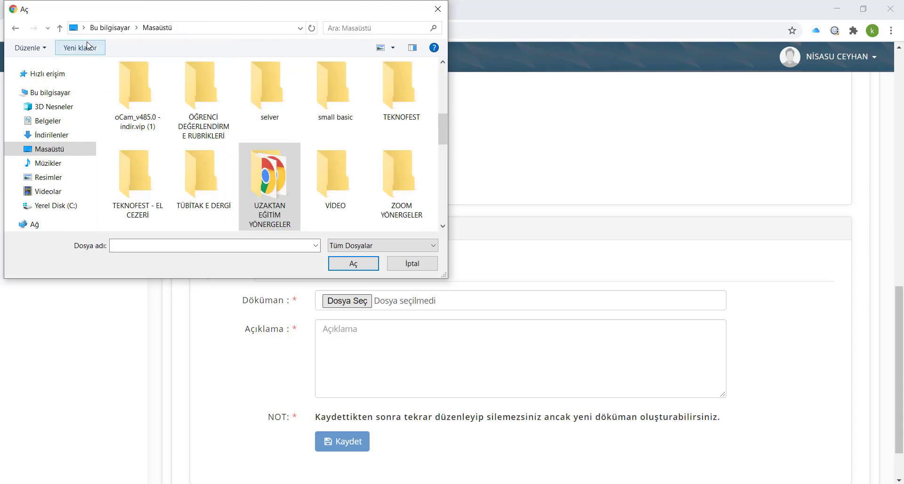
scroll(359, 173, down, 5)
scroll(356, 177, up, 1)
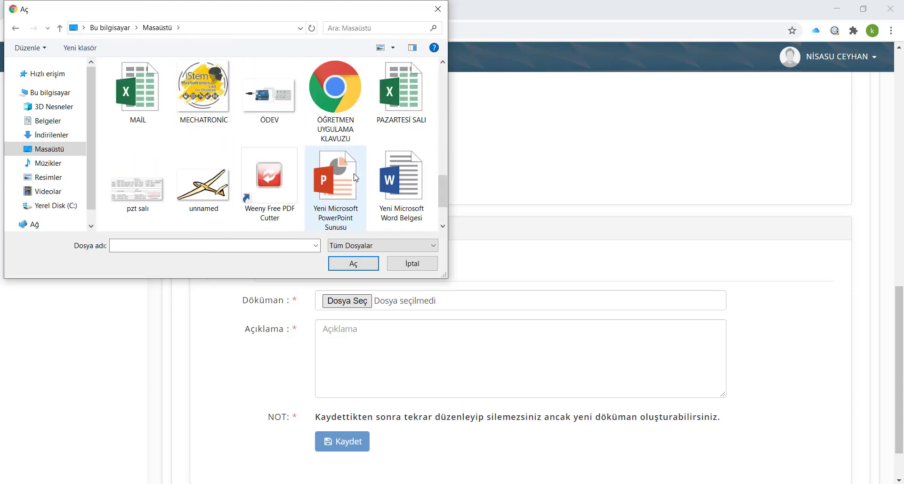
click(276, 123)
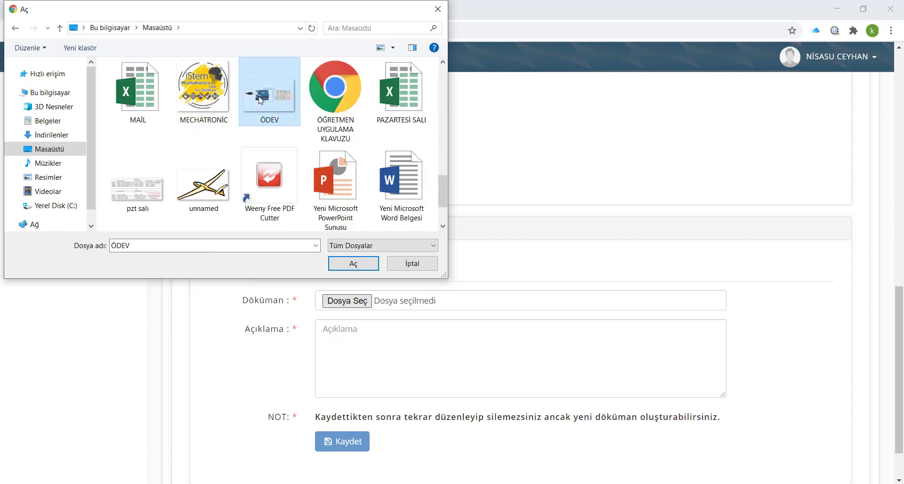
click(352, 263)
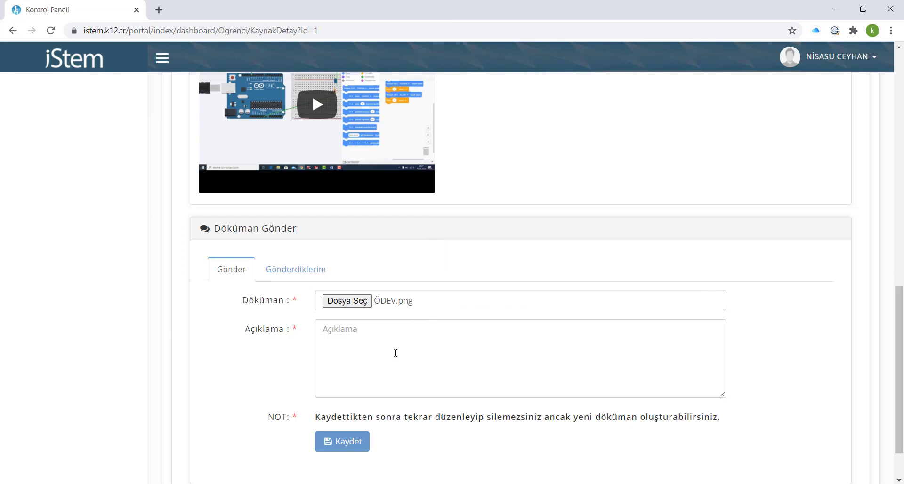
Save the homework submission with an empty Açıklama and accept the notice that it cannot be edited or deleted
click(376, 340)
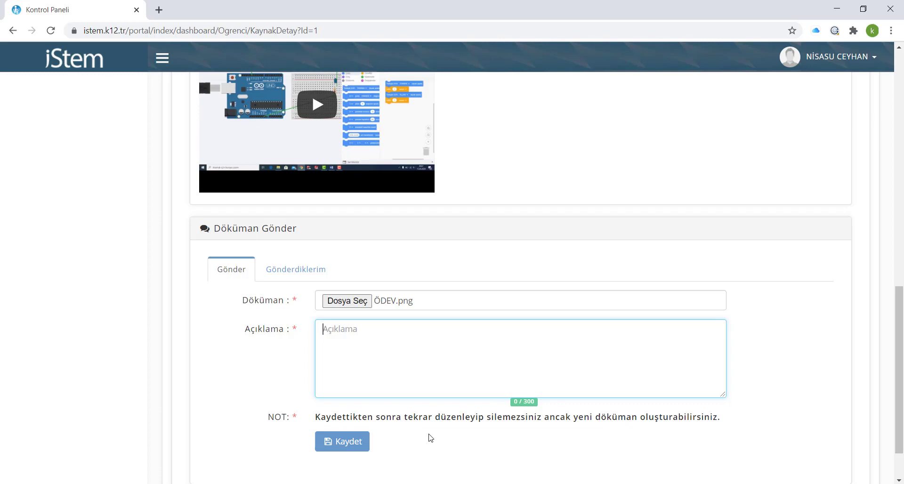
click(355, 442)
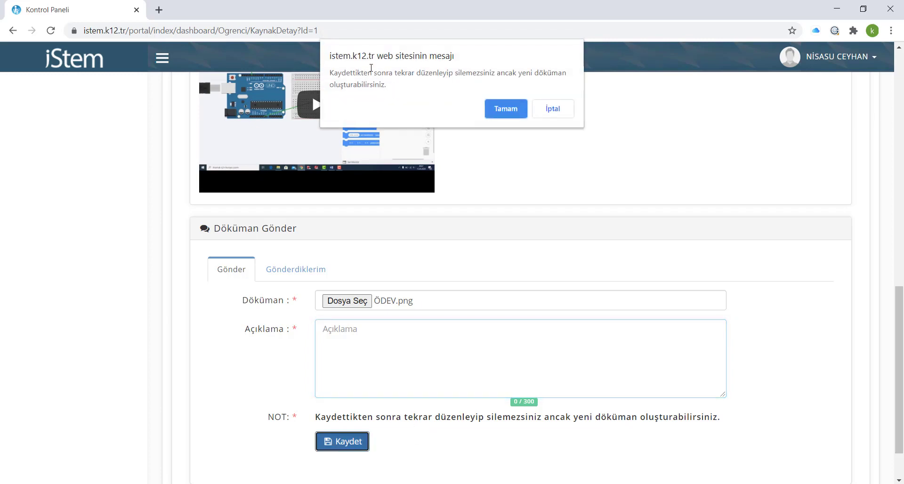
click(506, 110)
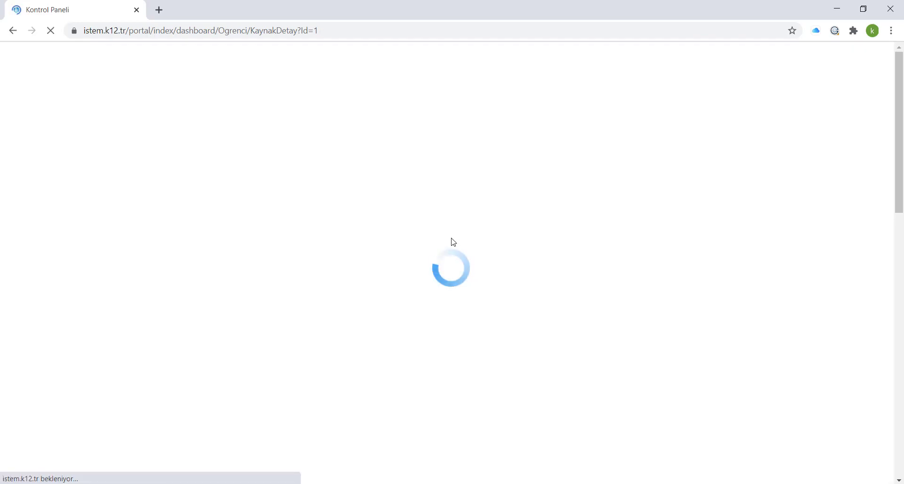
scroll(457, 247, down, 15)
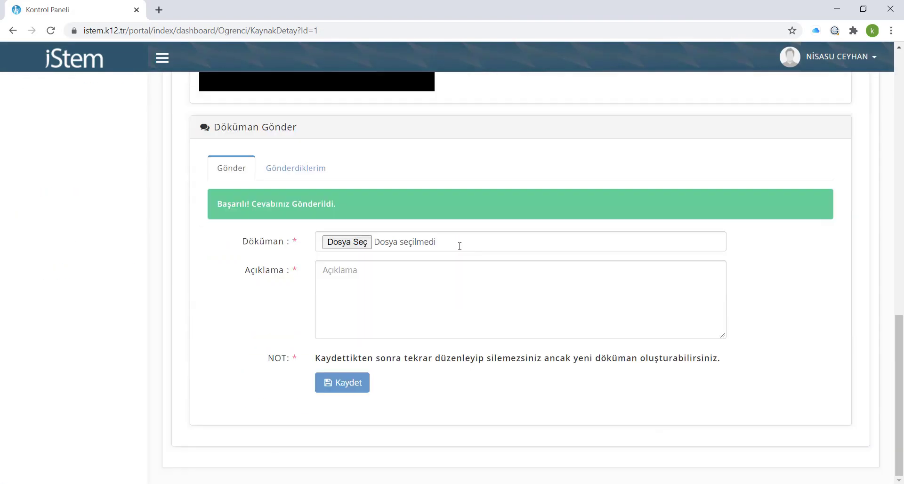
Check the submission's status under Gönderdiklerim, view the sent document and close it again
click(306, 168)
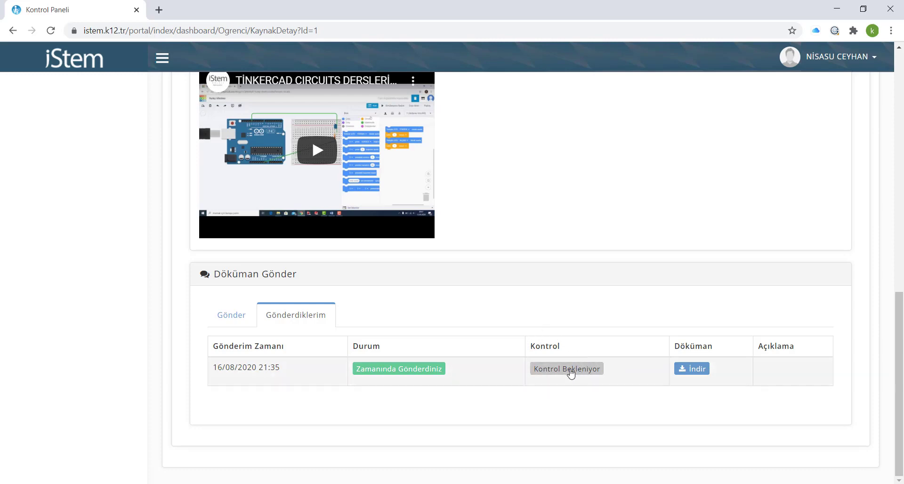
click(703, 371)
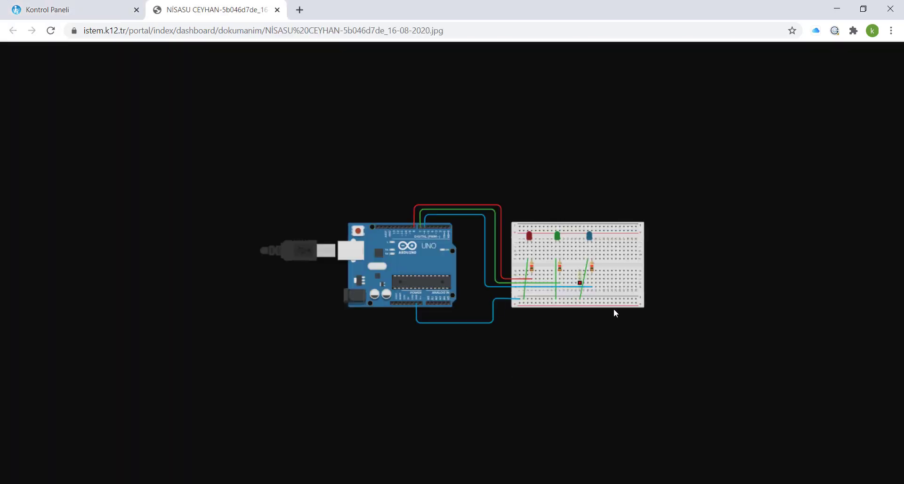
click(277, 9)
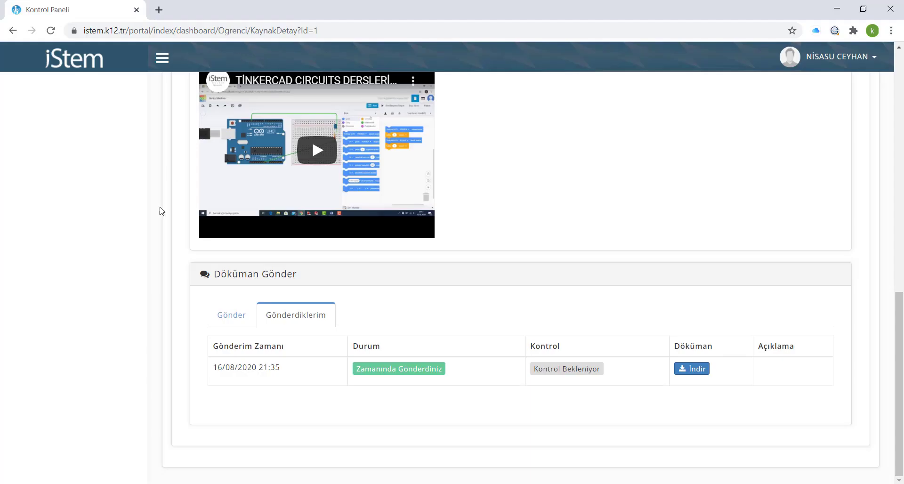
Review the Gönder form and the Gönderdiklerim list once more, and return to the Görev Listem page
click(231, 315)
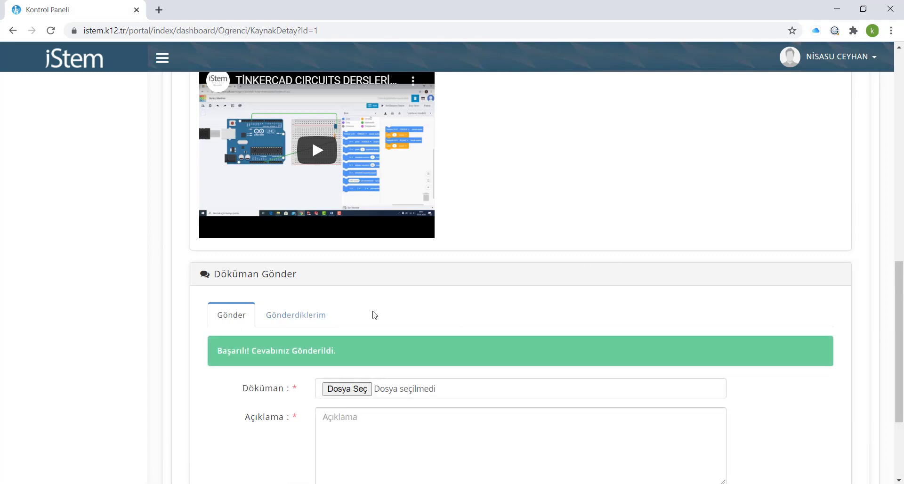
click(298, 315)
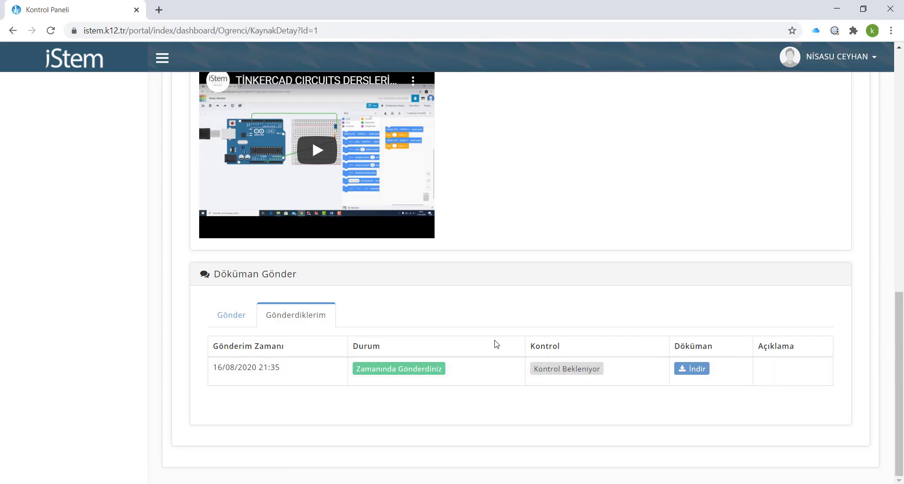
click(236, 315)
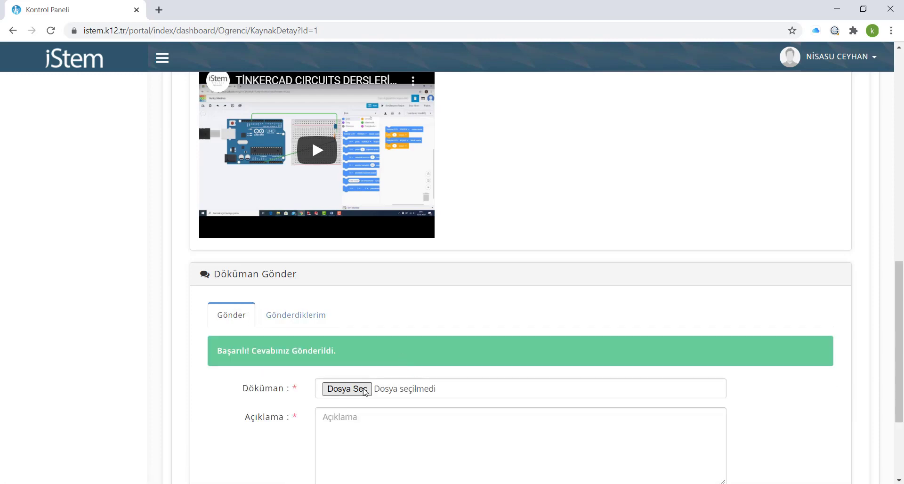
scroll(404, 385, down, 3)
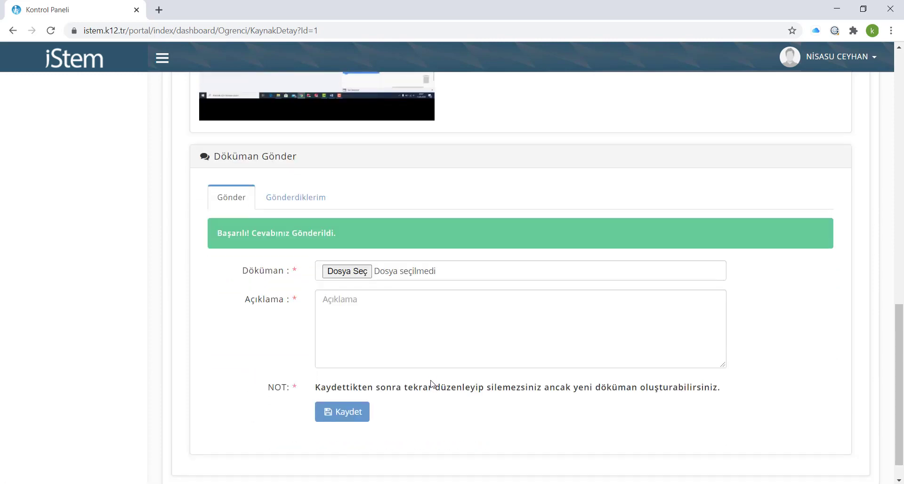
scroll(432, 381, up, 8)
scroll(432, 377, up, 5)
key(alt+Left)
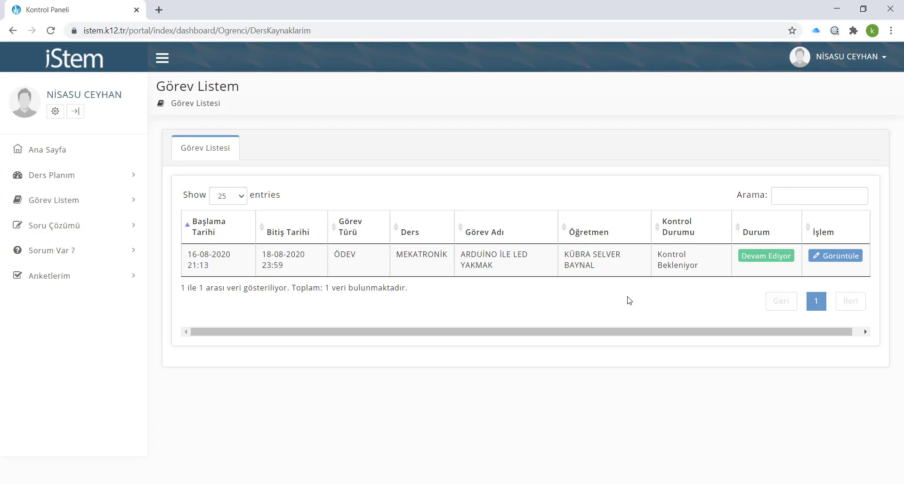
Start a new question under Sorum Var ? and attach ÖDEV.png from Masaüstü as the Soru Yükleme file
click(49, 253)
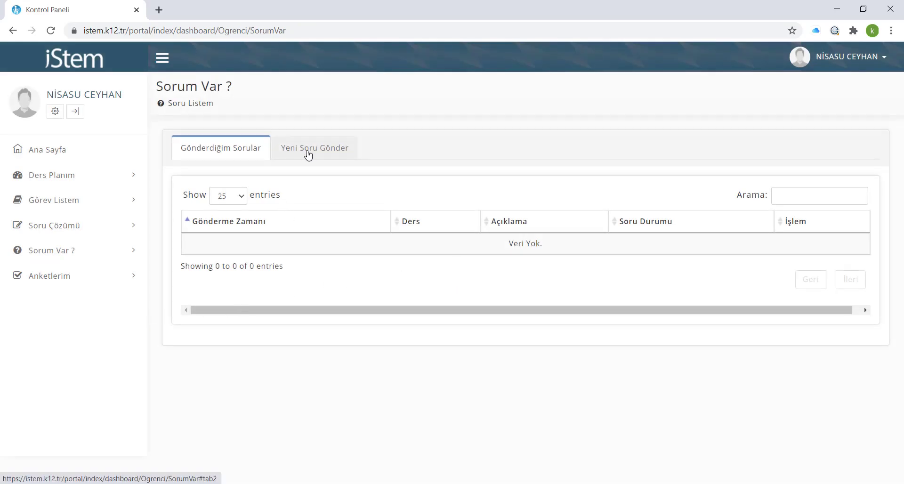
click(288, 147)
click(330, 195)
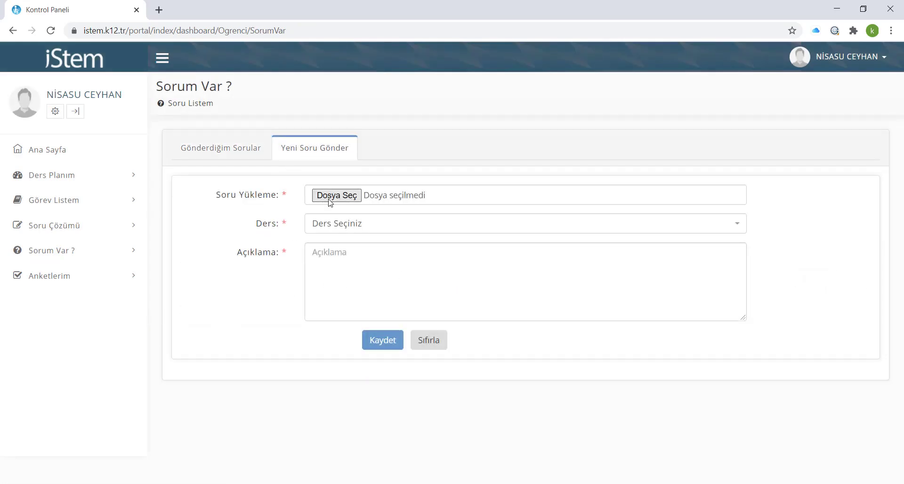
scroll(250, 192, down, 10)
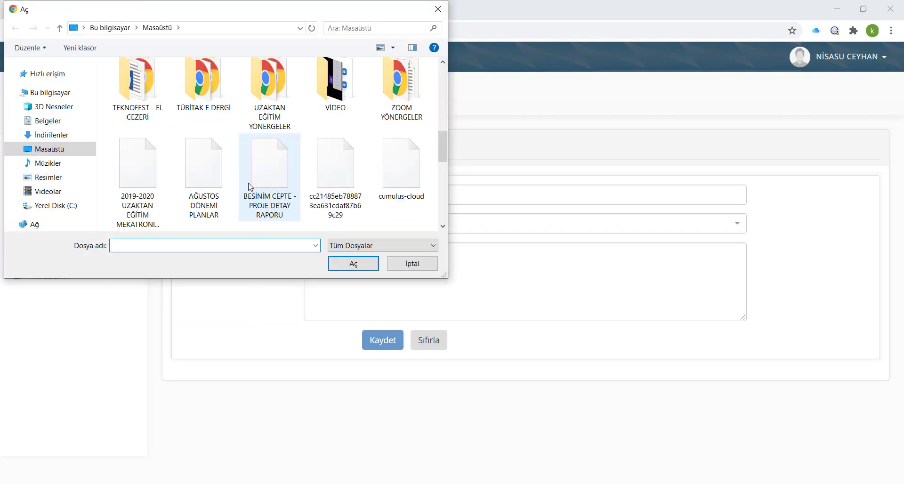
scroll(248, 184, down, 2)
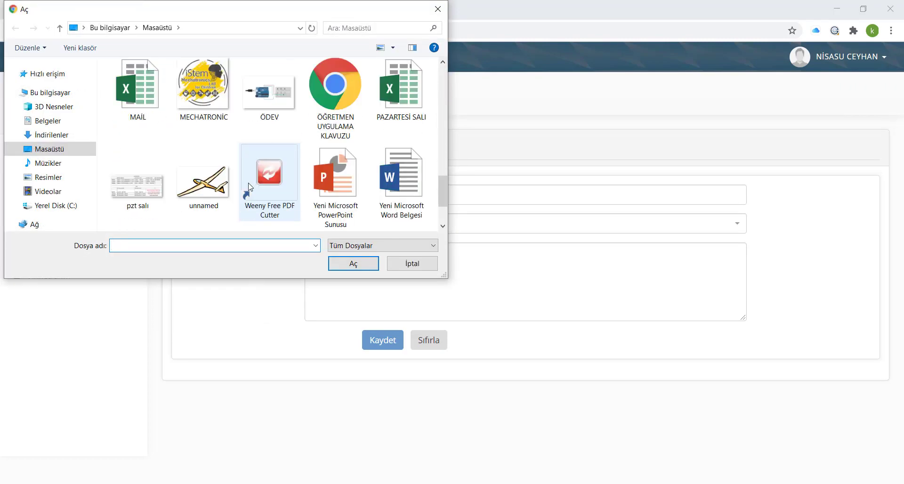
scroll(291, 187, down, 2)
scroll(292, 187, up, 2)
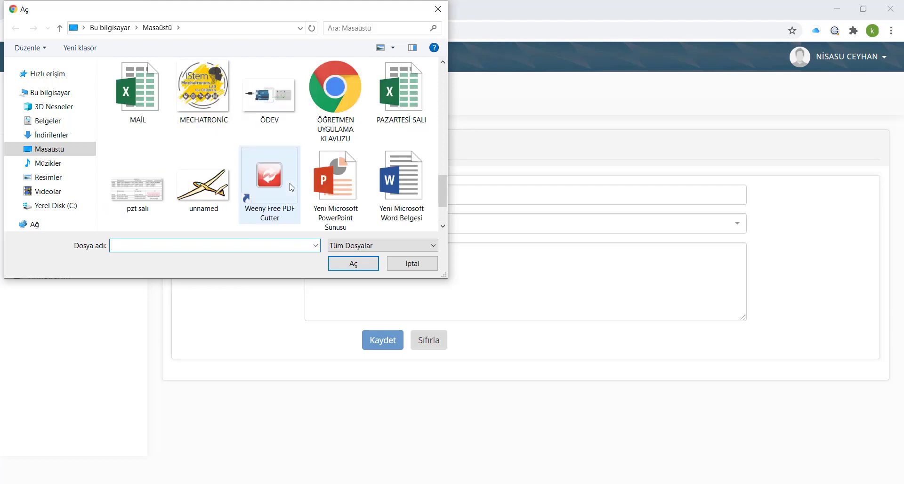
scroll(292, 187, up, 5)
scroll(291, 187, up, 1)
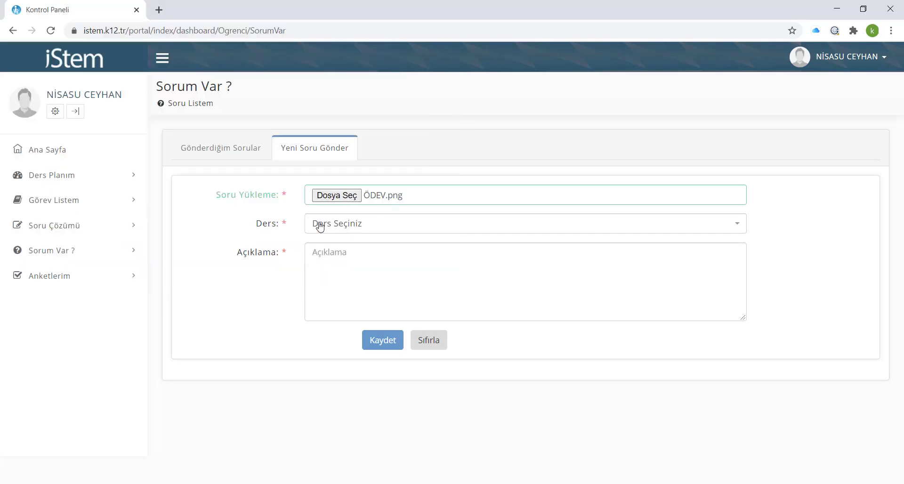
Browse the Ders options for the new question without choosing one, and go back to Gönderdiğim Sorular
click(334, 230)
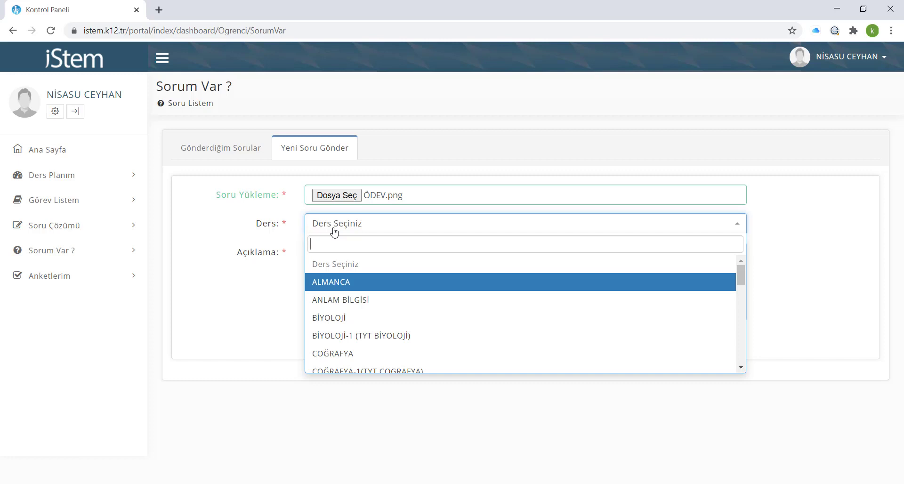
scroll(346, 329, down, 3)
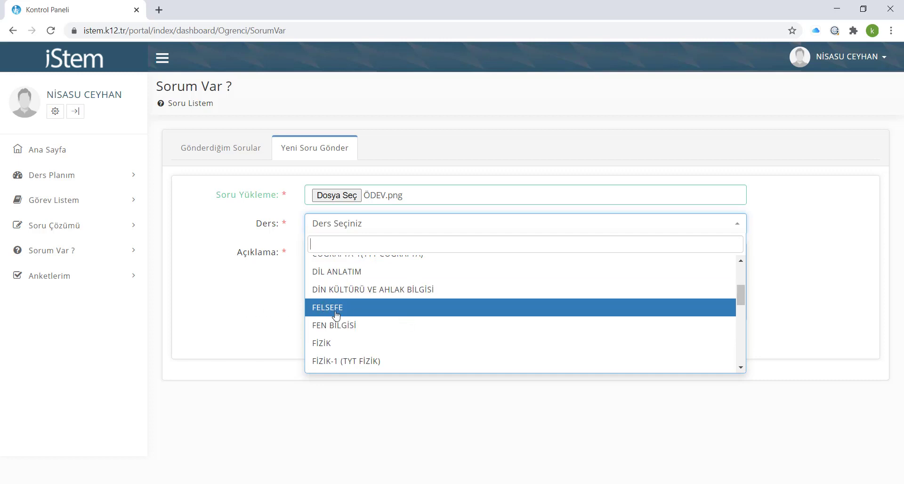
click(245, 313)
click(244, 150)
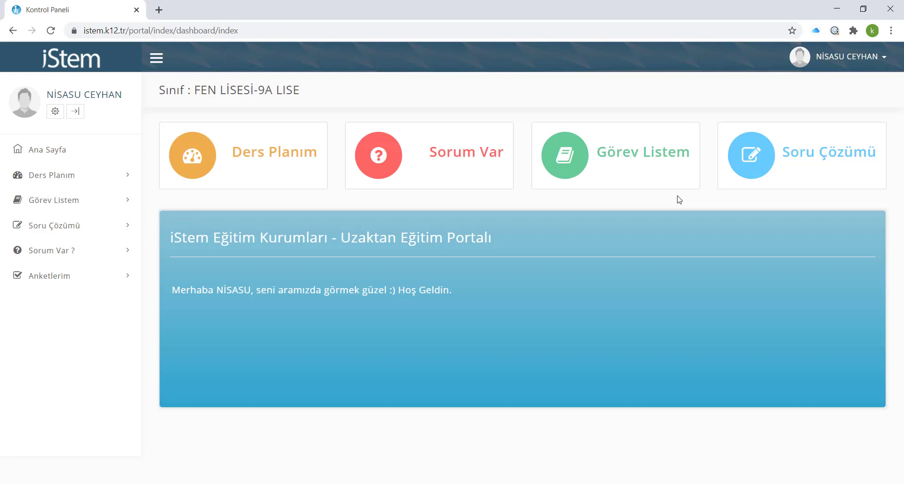
Log out of the student account from the portal's home page
click(847, 57)
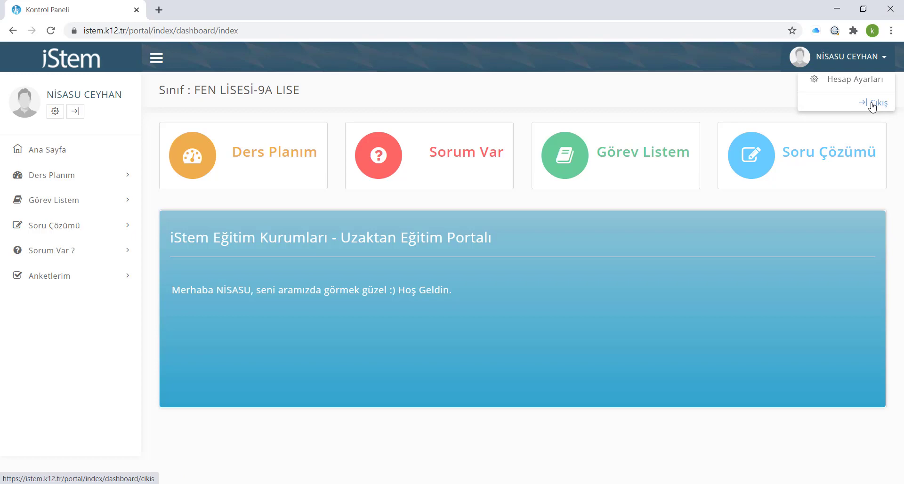
click(872, 105)
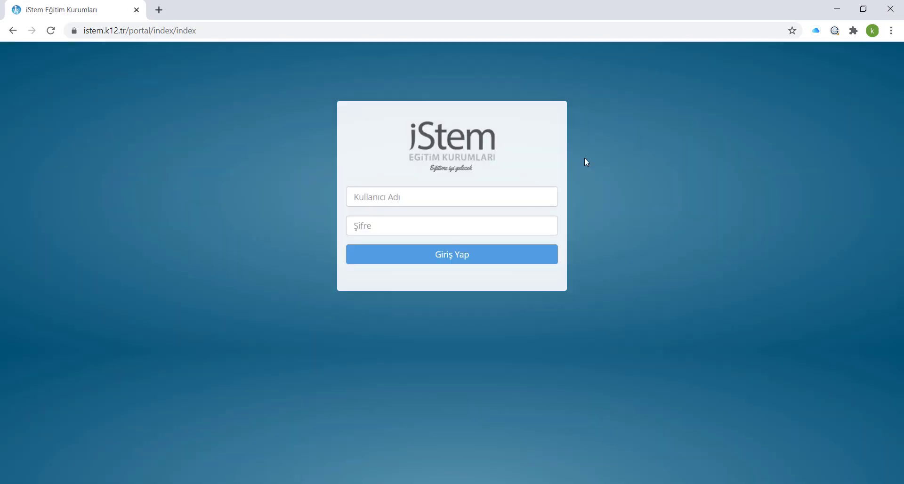